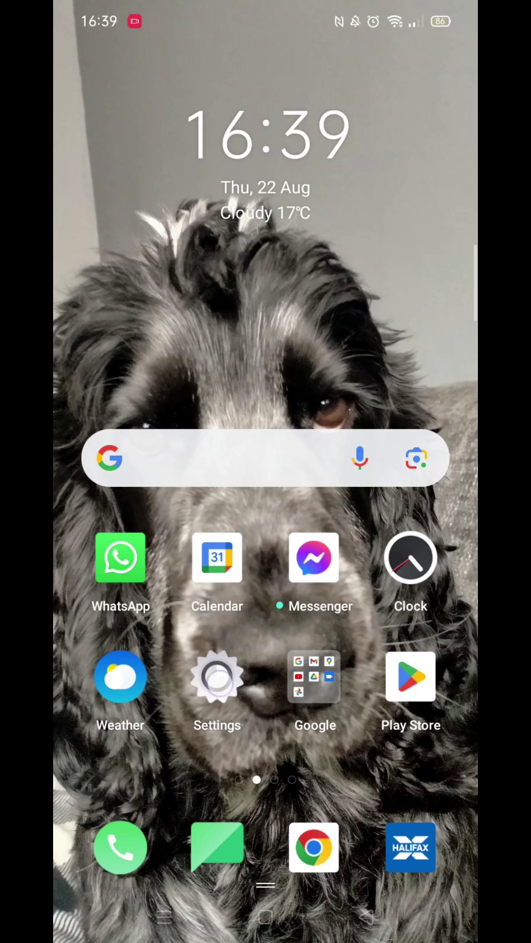
Go from Settings through Additional Settings to the Developer options page.
{"action": "left_click", "coordinate": [217, 676]}
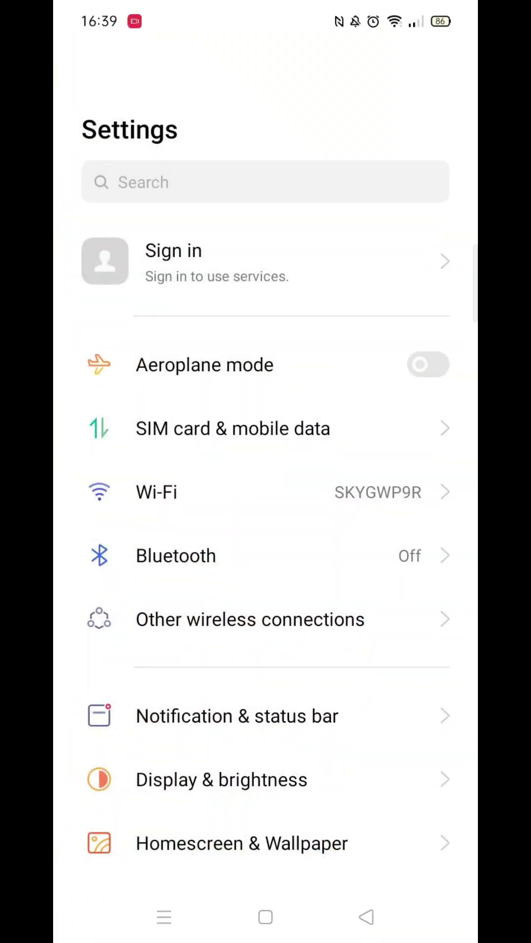
{"action": "scroll", "coordinate": [390, 694], "scroll_direction": "down", "scroll_amount": 10}
{"action": "scroll", "coordinate": [390, 561], "scroll_direction": "down", "scroll_amount": 3}
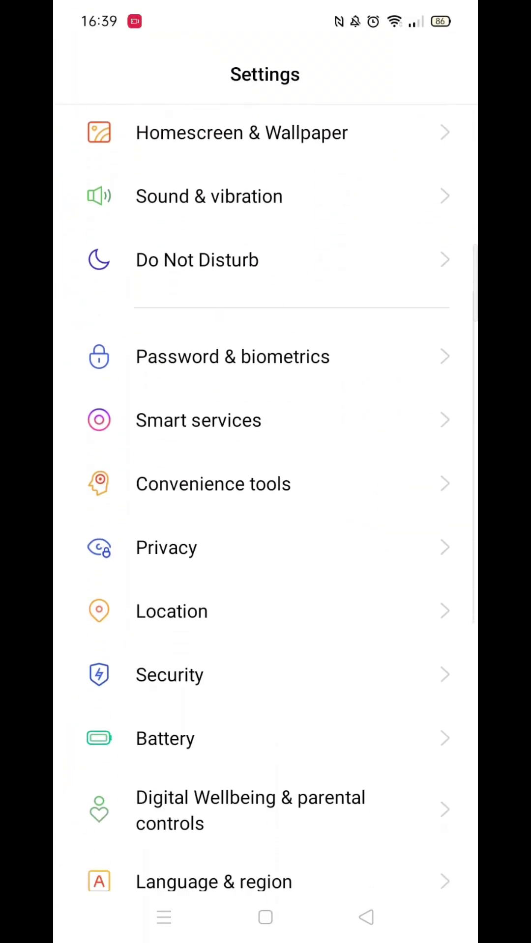
{"action": "scroll", "coordinate": [316, 526], "scroll_direction": "down", "scroll_amount": 5}
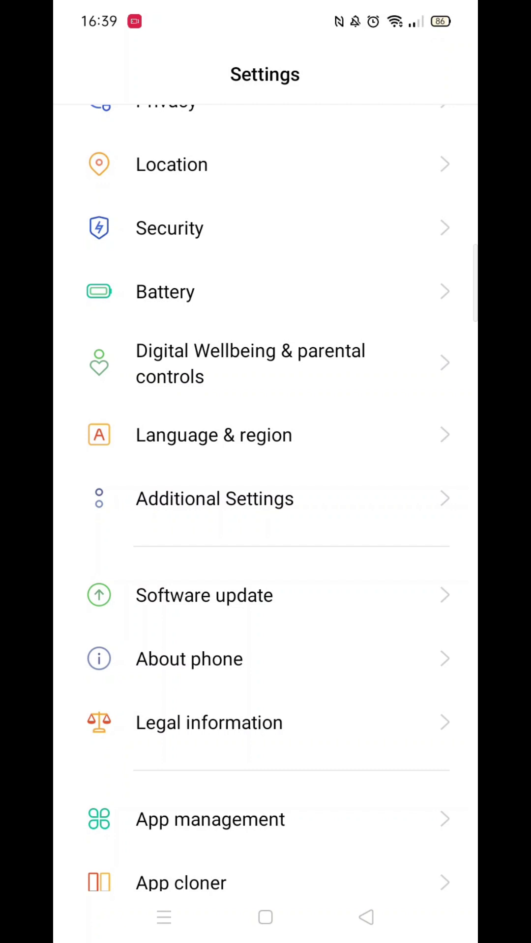
{"action": "left_click", "coordinate": [215, 499]}
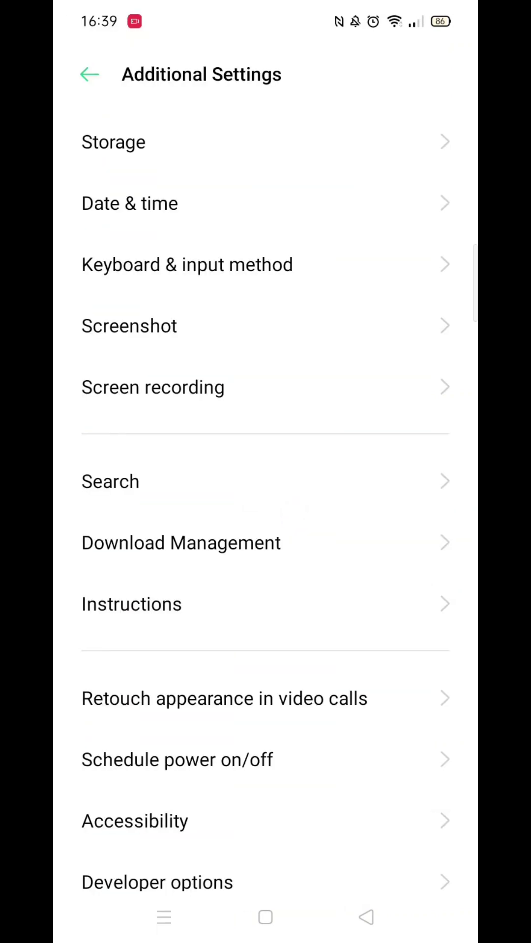
{"action": "scroll", "coordinate": [322, 423], "scroll_direction": "down", "scroll_amount": 5}
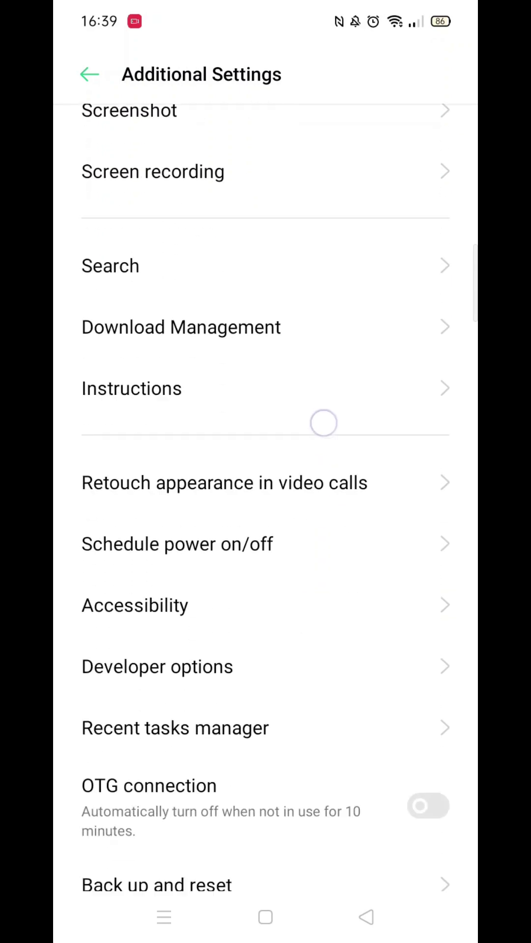
{"action": "left_click", "coordinate": [231, 572]}
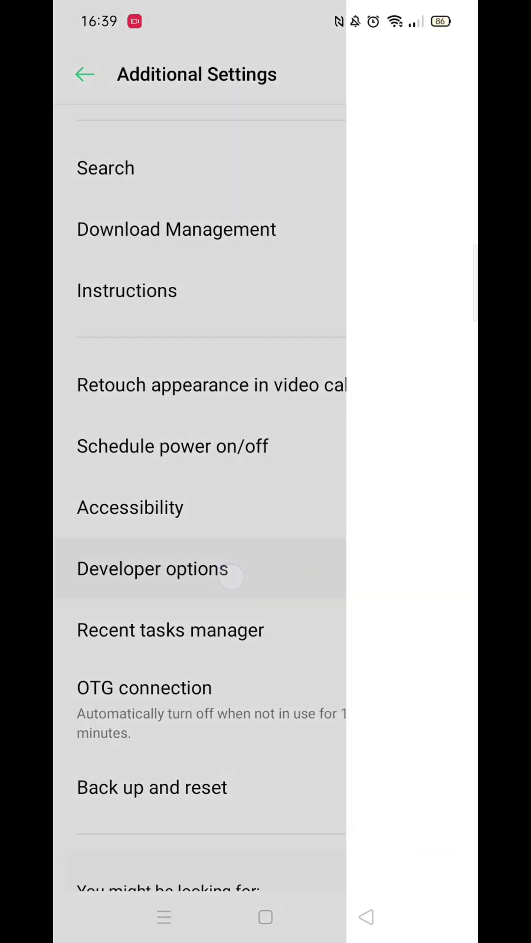
{"action": "scroll", "coordinate": [310, 516], "scroll_direction": "down", "scroll_amount": 5}
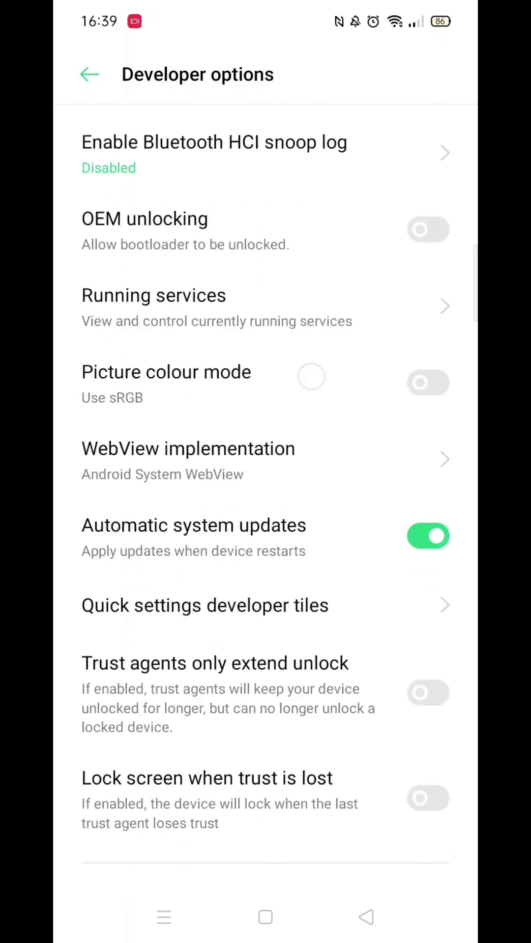
{"action": "scroll", "coordinate": [303, 590], "scroll_direction": "down", "scroll_amount": 5}
{"action": "scroll", "coordinate": [310, 507], "scroll_direction": "down", "scroll_amount": 5}
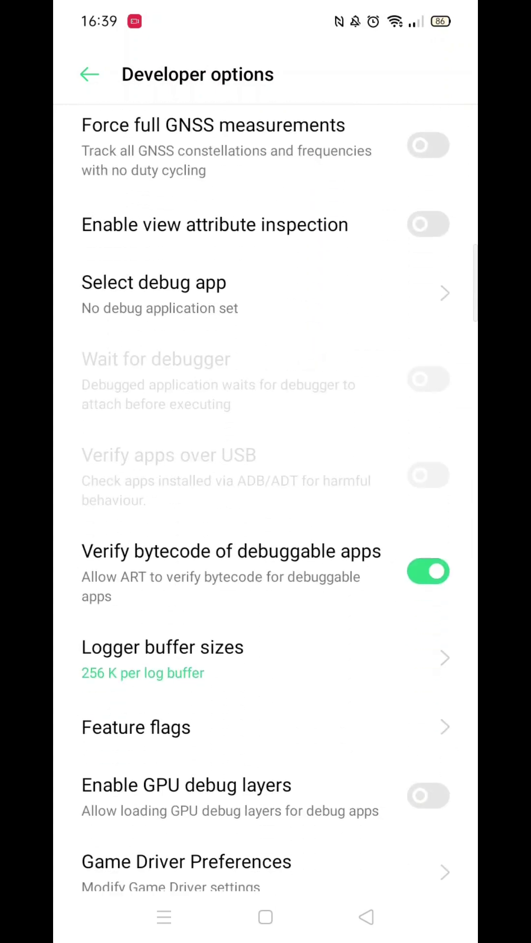
{"action": "scroll", "coordinate": [305, 359], "scroll_direction": "down", "scroll_amount": 4}
{"action": "scroll", "coordinate": [305, 359], "scroll_direction": "down", "scroll_amount": 4}
{"action": "scroll", "coordinate": [302, 359], "scroll_direction": "down", "scroll_amount": 5}
{"action": "scroll", "coordinate": [301, 615], "scroll_direction": "down", "scroll_amount": 7}
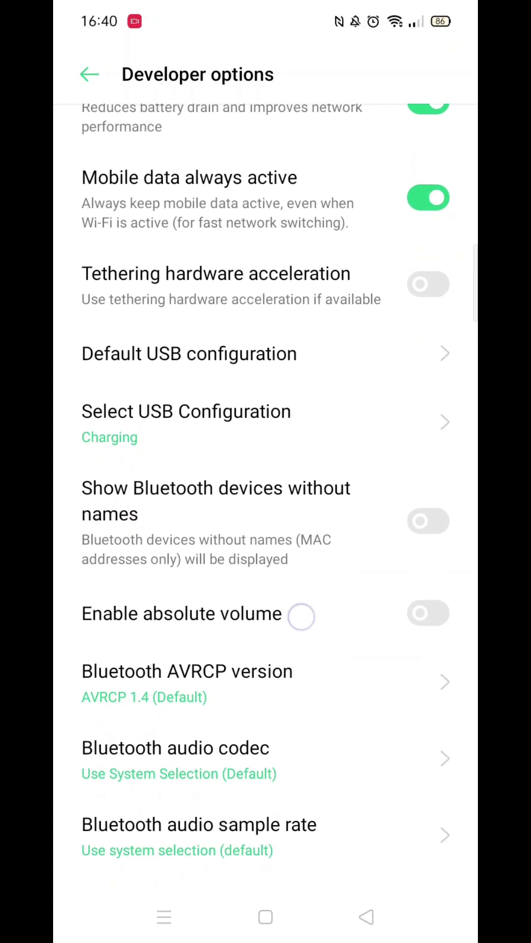
{"action": "scroll", "coordinate": [299, 497], "scroll_direction": "down", "scroll_amount": 7}
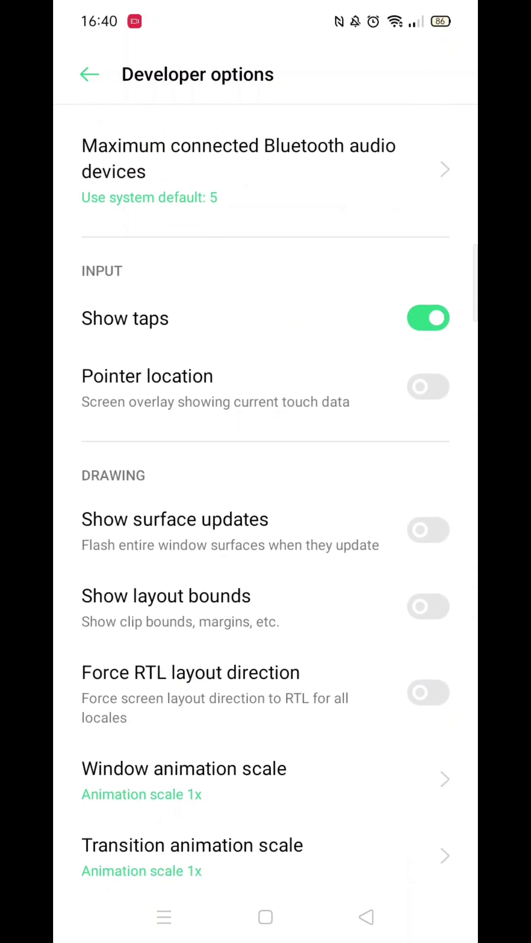
Turn off the Show taps toggle under the Input section of Developer options.
{"action": "left_click", "coordinate": [273, 265]}
{"action": "left_click", "coordinate": [428, 318]}
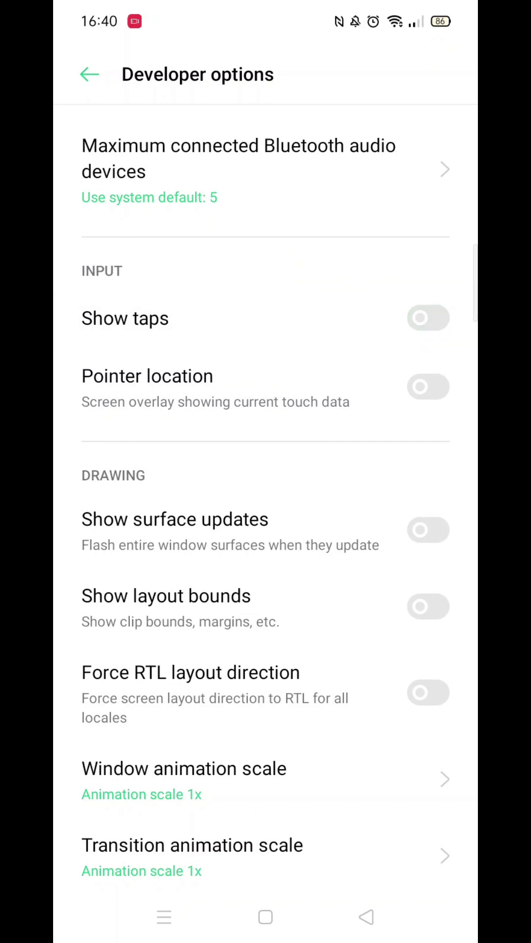
{"action": "scroll", "coordinate": [266, 516], "scroll_direction": "down", "scroll_amount": 3}
{"action": "scroll", "coordinate": [266, 517], "scroll_direction": "down", "scroll_amount": 3}
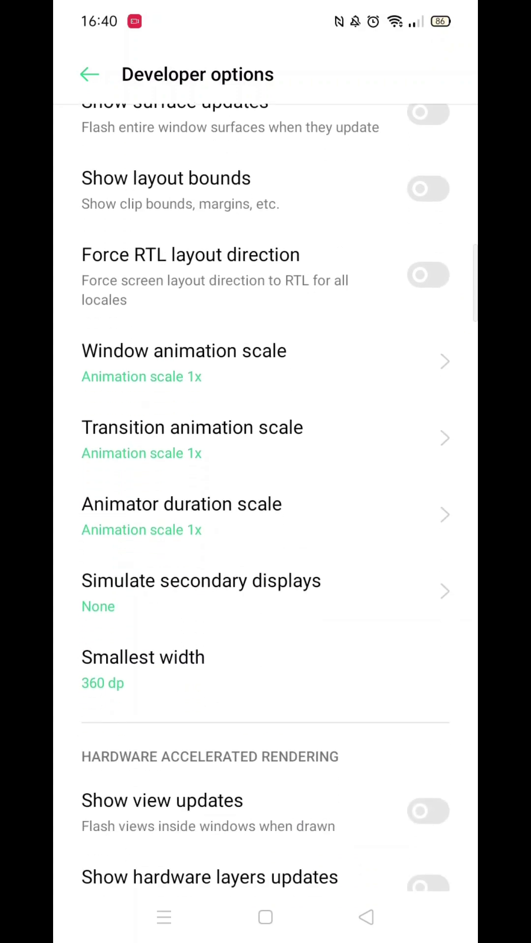
{"action": "scroll", "coordinate": [266, 516], "scroll_direction": "down", "scroll_amount": 4}
{"action": "scroll", "coordinate": [266, 516], "scroll_direction": "up", "scroll_amount": 5}
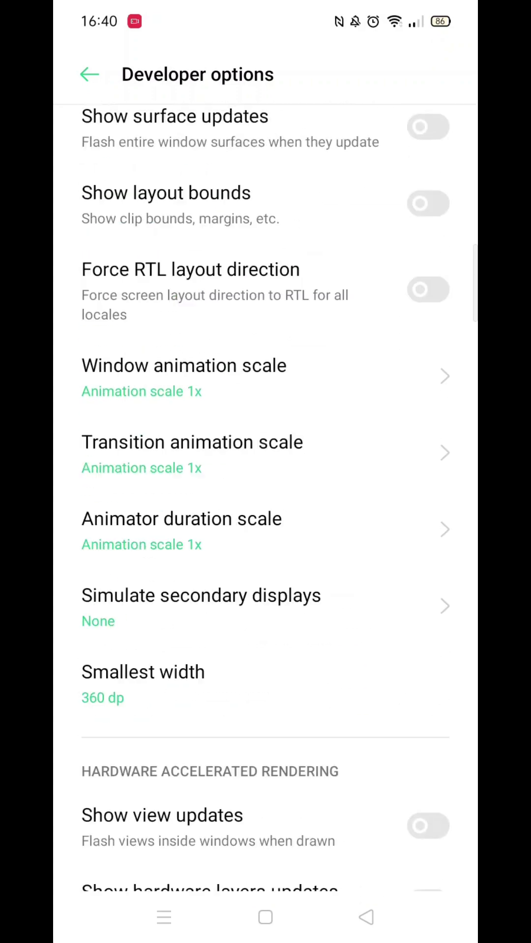
{"action": "scroll", "coordinate": [266, 516], "scroll_direction": "up", "scroll_amount": 4}
{"action": "scroll", "coordinate": [265, 516], "scroll_direction": "up", "scroll_amount": 10}
{"action": "scroll", "coordinate": [265, 516], "scroll_direction": "up", "scroll_amount": 6}
{"action": "scroll", "coordinate": [265, 517], "scroll_direction": "up", "scroll_amount": 3}
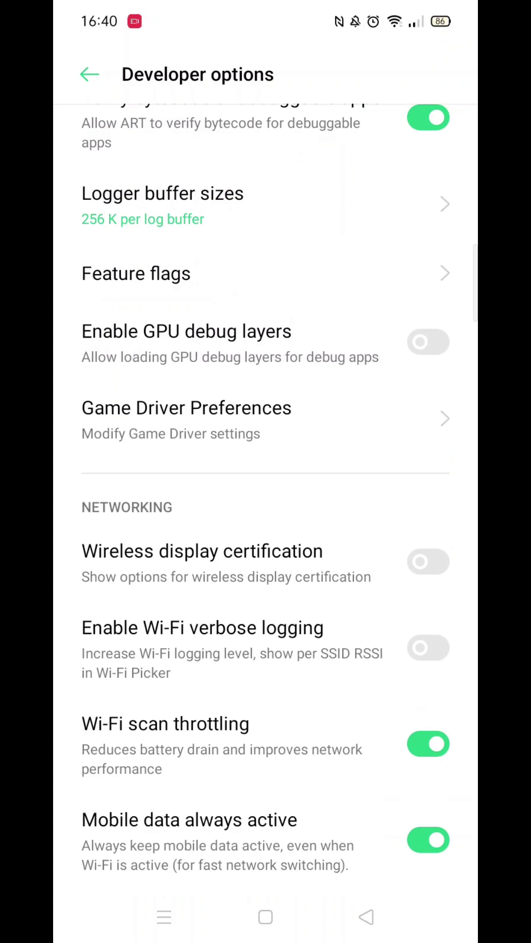
{"action": "scroll", "coordinate": [266, 516], "scroll_direction": "up", "scroll_amount": 5}
{"action": "scroll", "coordinate": [265, 517], "scroll_direction": "up", "scroll_amount": 3}
{"action": "scroll", "coordinate": [266, 516], "scroll_direction": "up", "scroll_amount": 5}
{"action": "scroll", "coordinate": [266, 517], "scroll_direction": "up", "scroll_amount": 5}
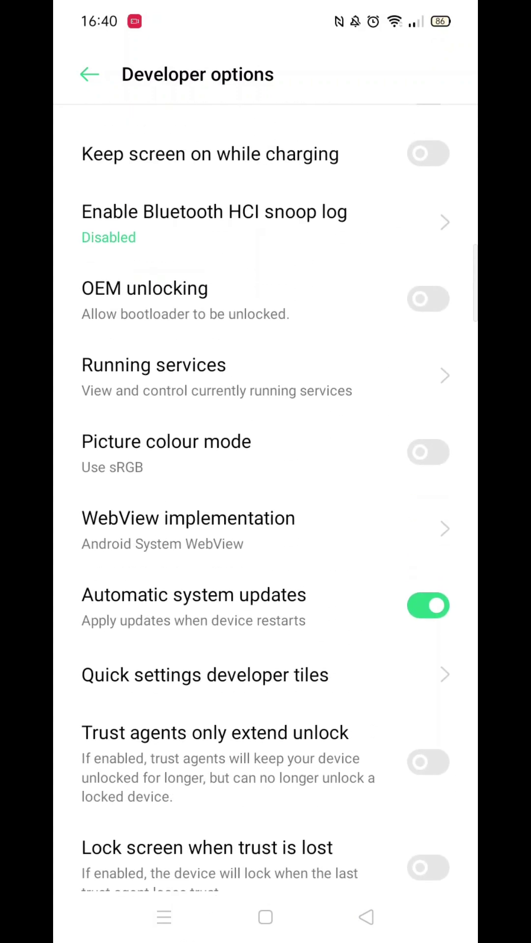
{"action": "scroll", "coordinate": [265, 516], "scroll_direction": "up", "scroll_amount": 5}
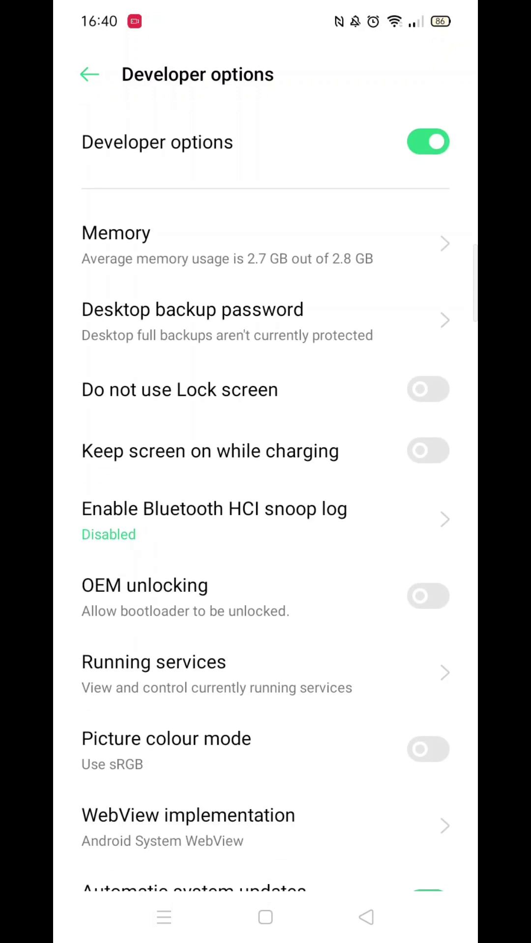